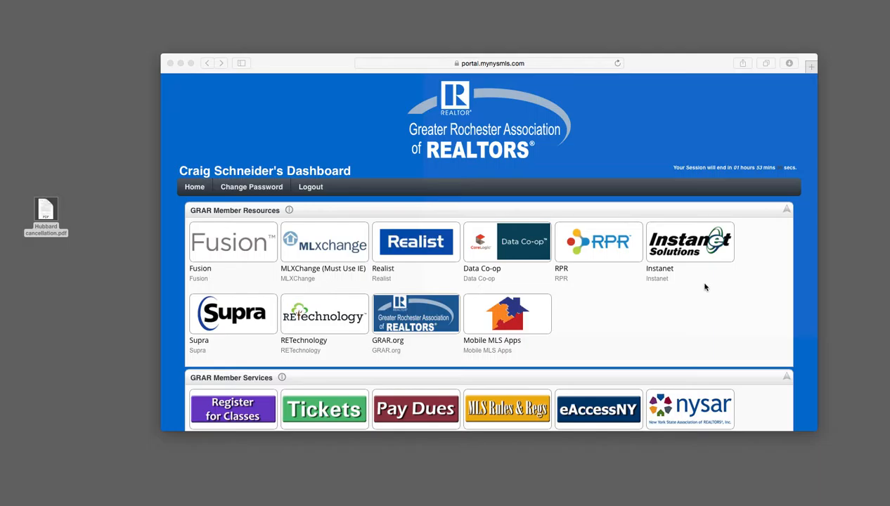
# Launch Instanet Solutions' DocBox Lite in a new tab from the MyNYSMLS GRAR dashboard
pyautogui.click(687, 242)
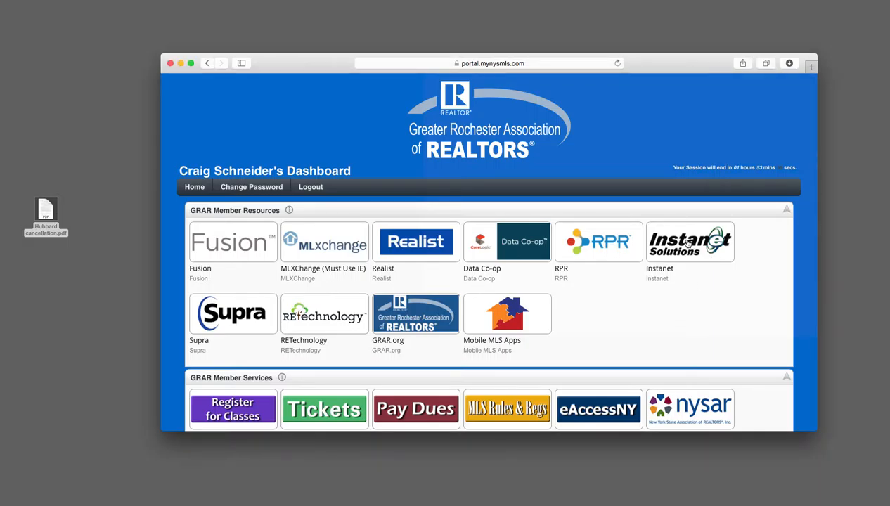
pyautogui.click(687, 242)
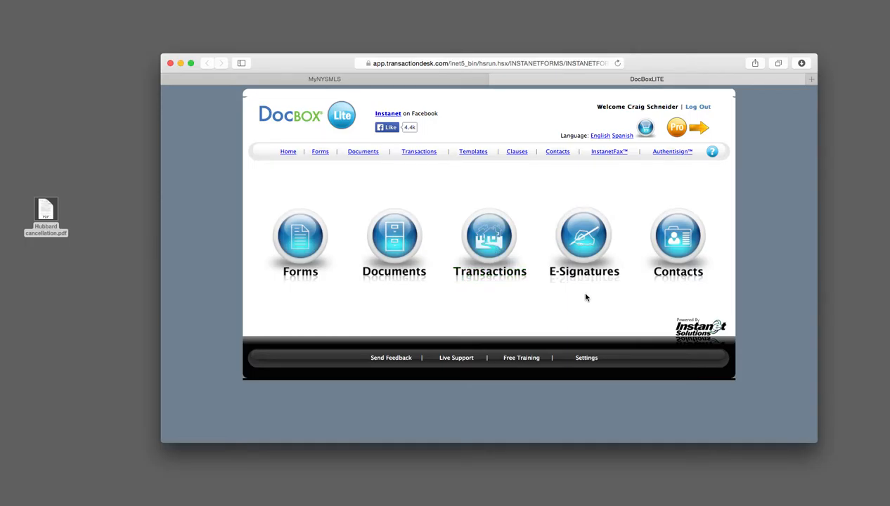
# Go to Authentisign's signings list and start a new signing
pyautogui.click(670, 152)
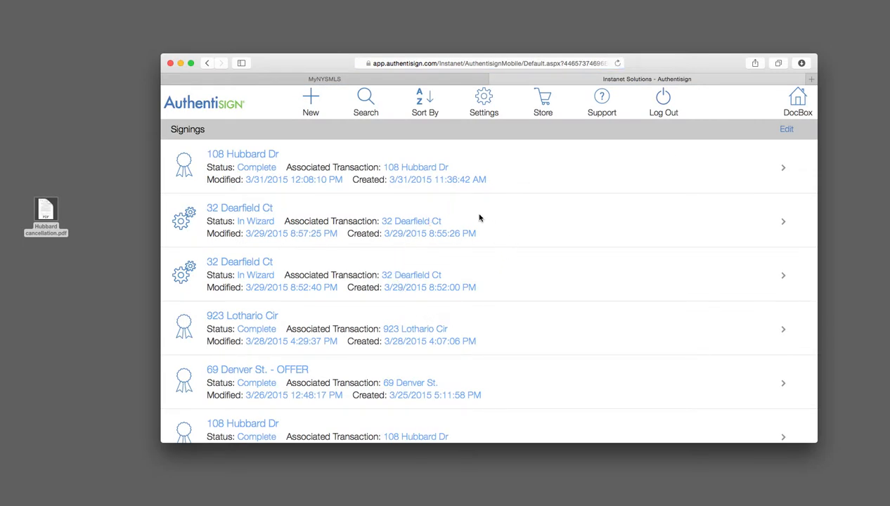
pyautogui.click(311, 102)
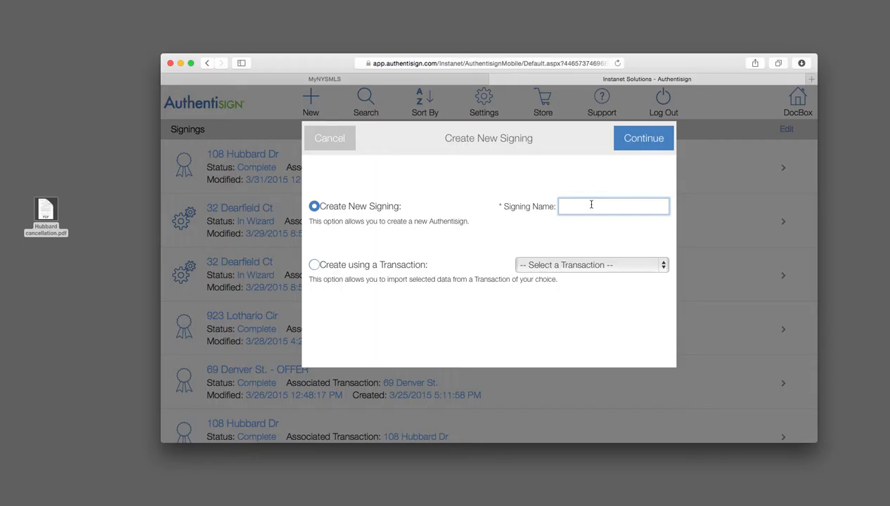
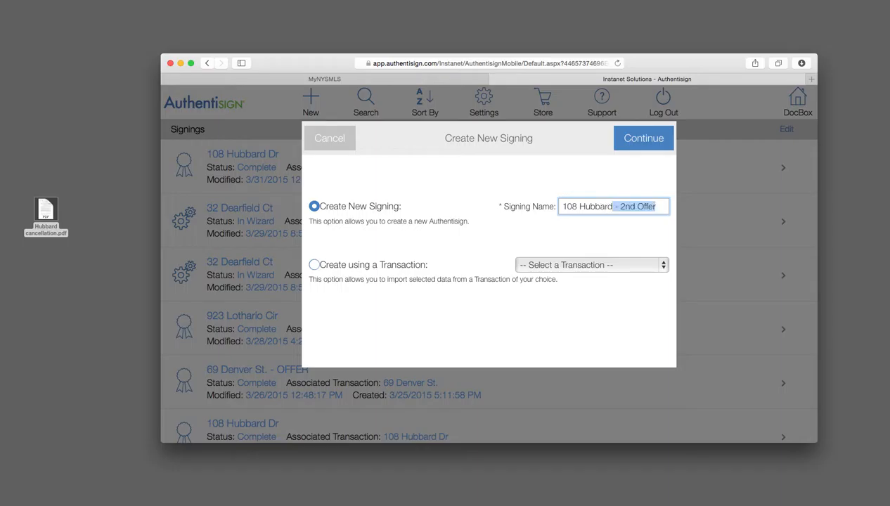
pyautogui.write('- ')
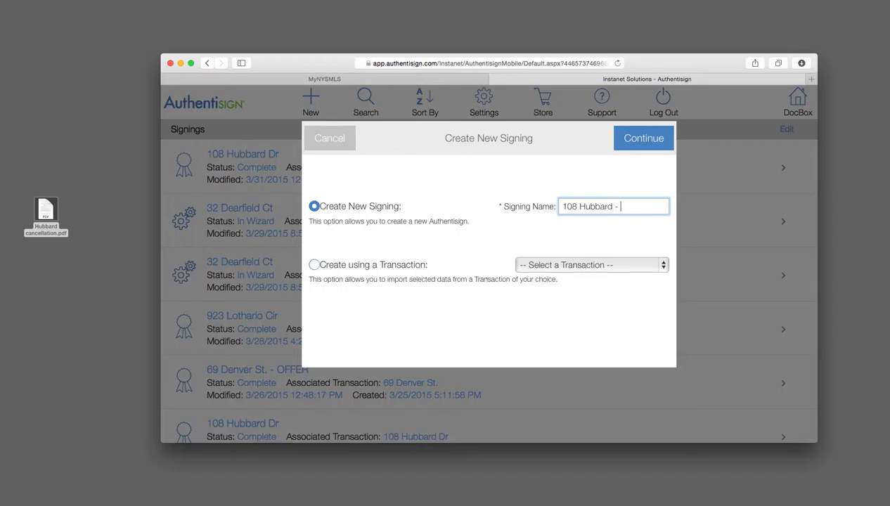
pyautogui.write('Can')
pyautogui.click(643, 139)
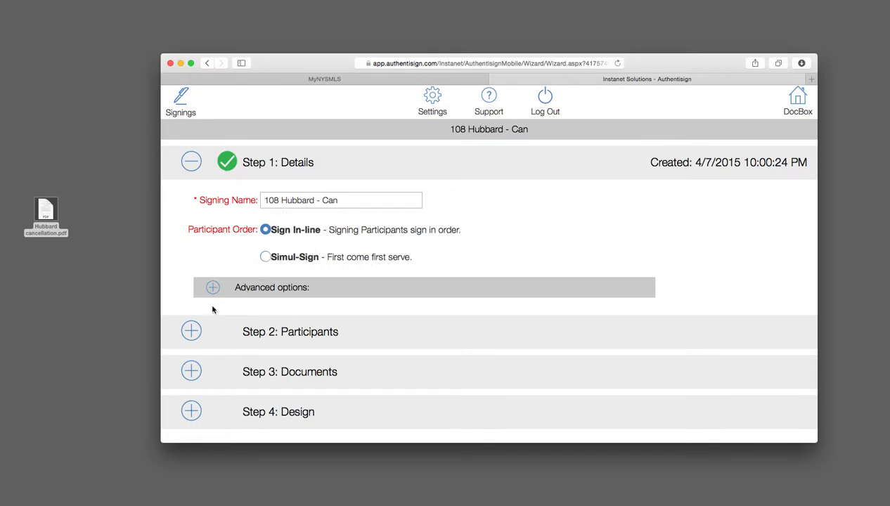
# Expand Step 2: Participants to show the new, contact or self options
pyautogui.scroll(-2, 176, 290)
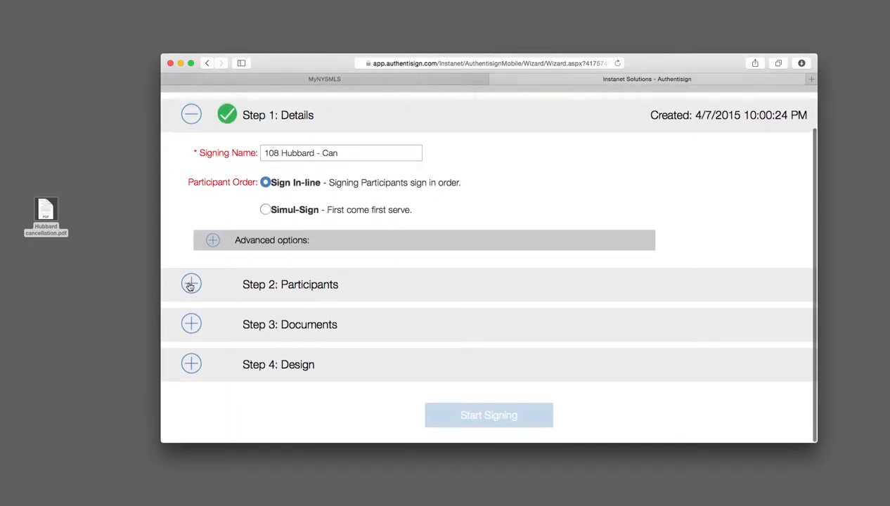
pyautogui.click(191, 284)
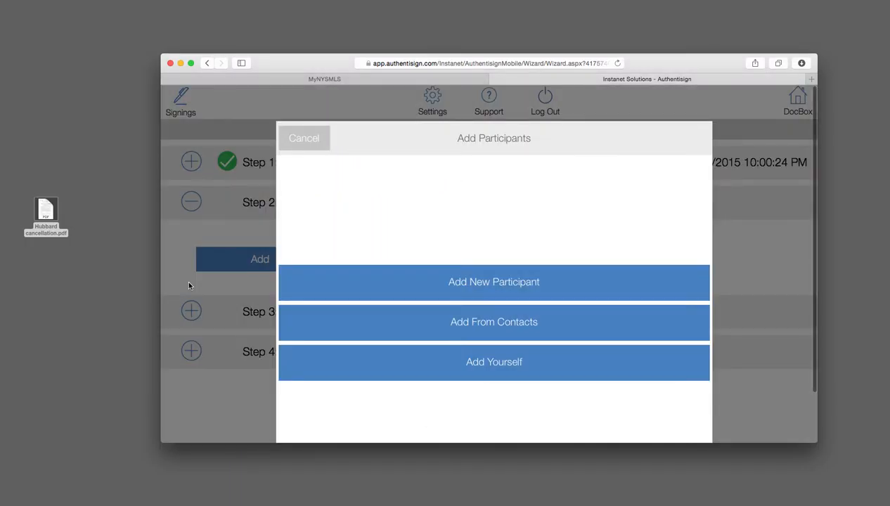
# Add a new remote signer, entering the signer's first name, last name and e-mail address
pyautogui.click(521, 287)
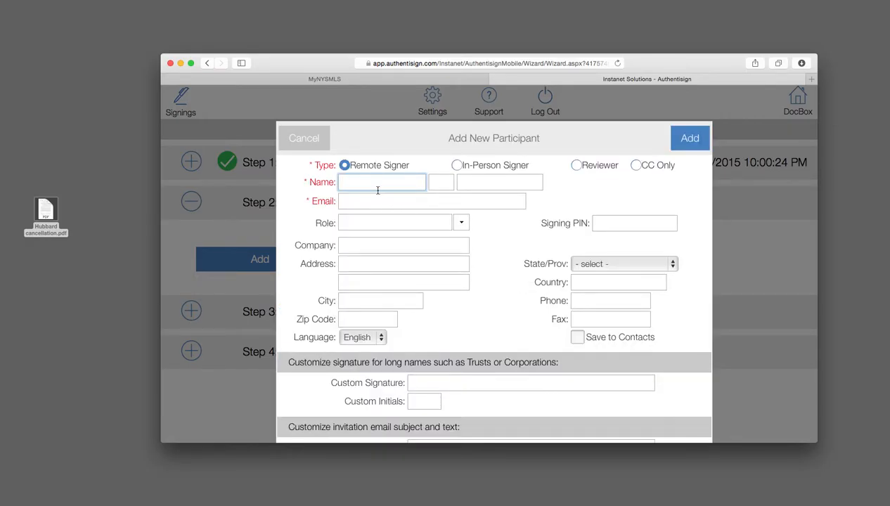
pyautogui.press('Tab')
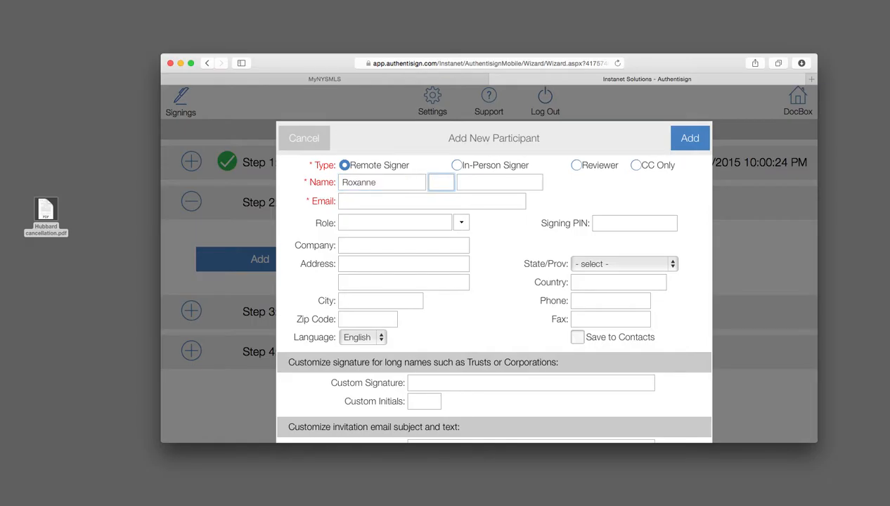
pyautogui.write('R')
pyautogui.press('BackSpace')
pyautogui.write('To')
pyautogui.press('BackSpace')
pyautogui.press('BackSpace')
pyautogui.click(471, 185)
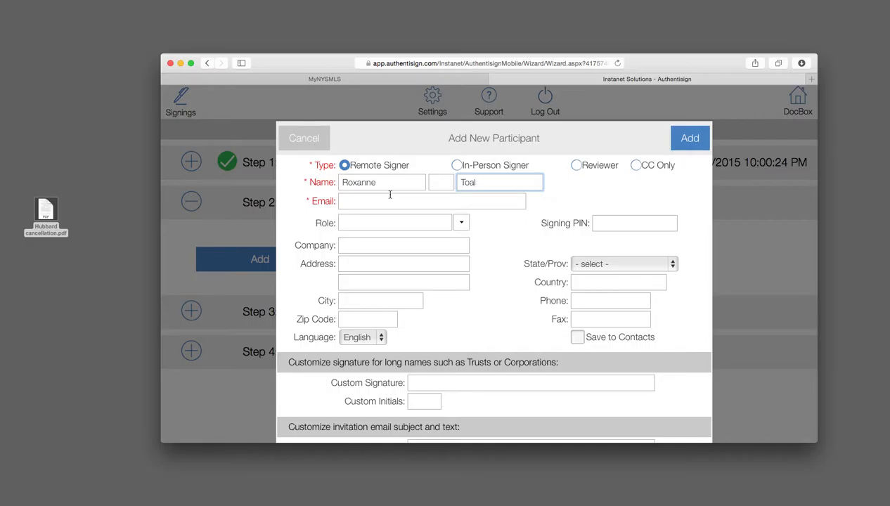
pyautogui.click(376, 200)
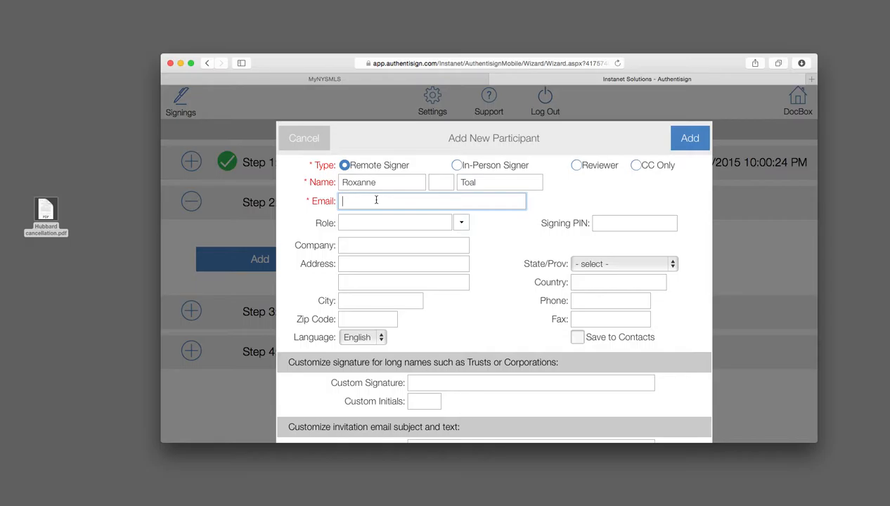
pyautogui.click(695, 143)
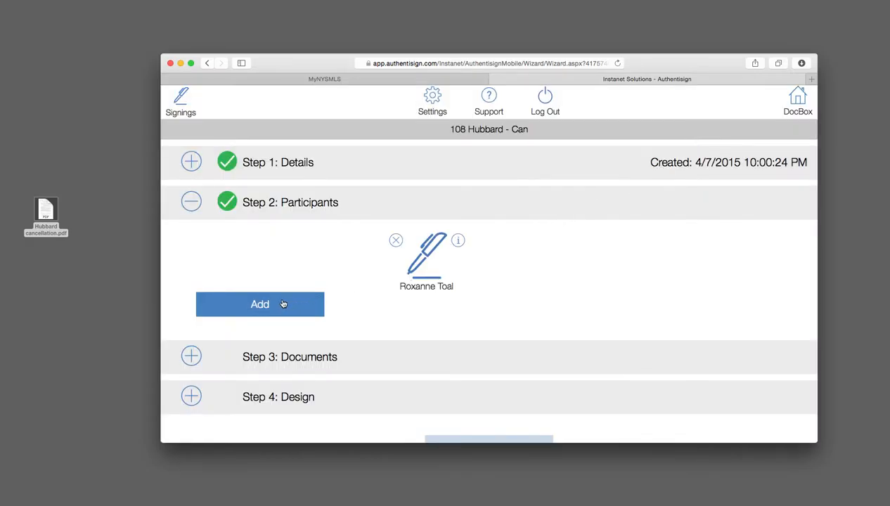
# Add yourself as the second signer using the prefilled participant form
pyautogui.click(284, 303)
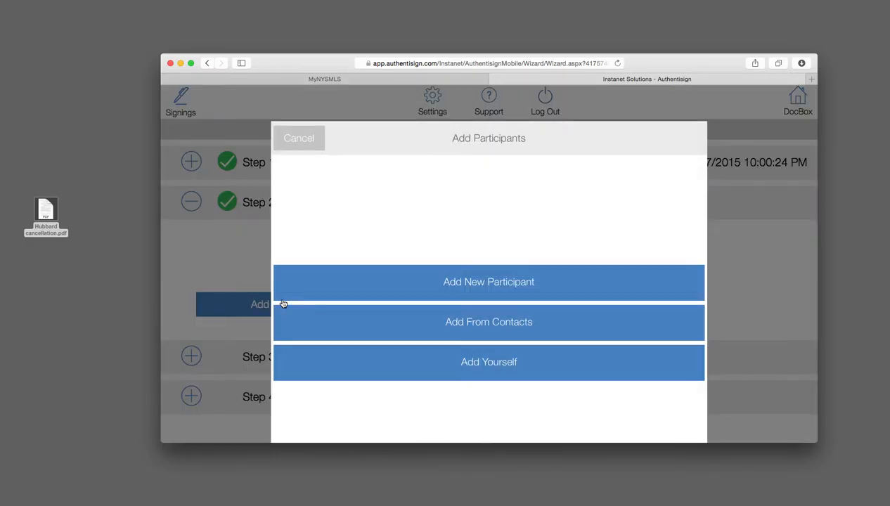
pyautogui.click(500, 368)
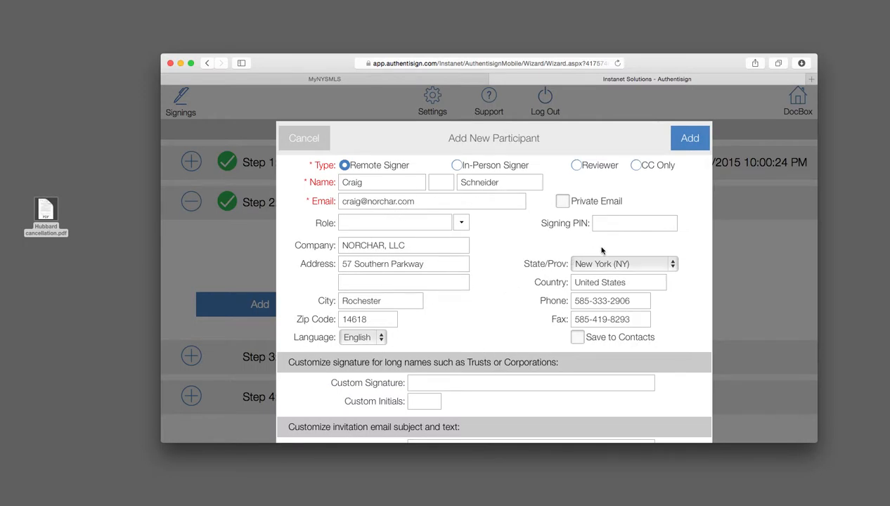
pyautogui.click(704, 140)
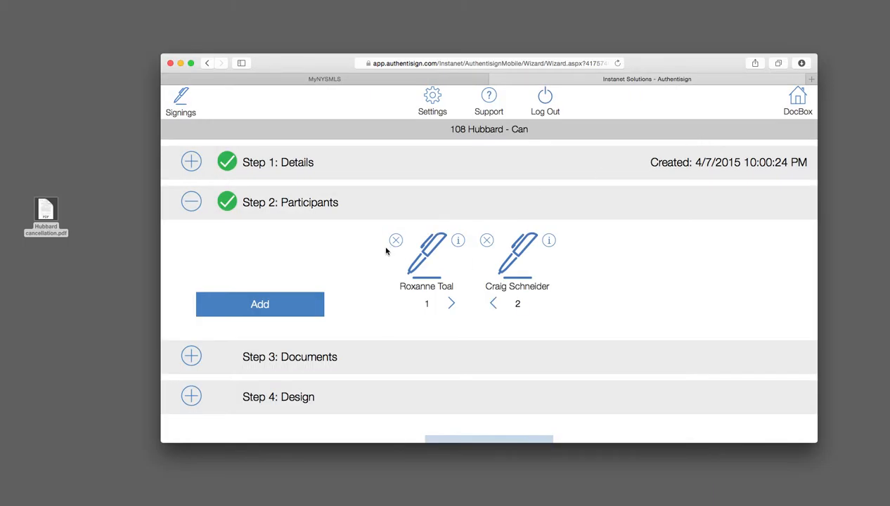
pyautogui.scroll(-1, 284, 298)
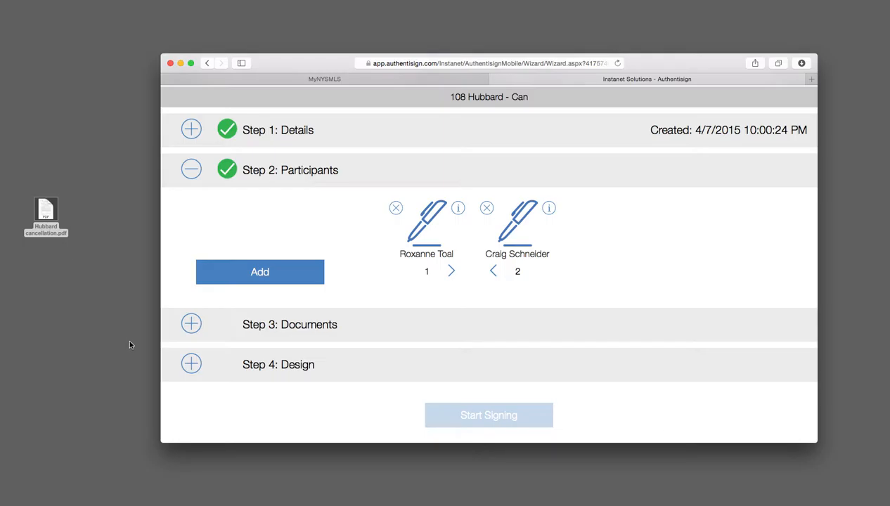
# Upload Hubbard cancellation.pdf from the Desktop under Step 3: Documents
pyautogui.click(190, 325)
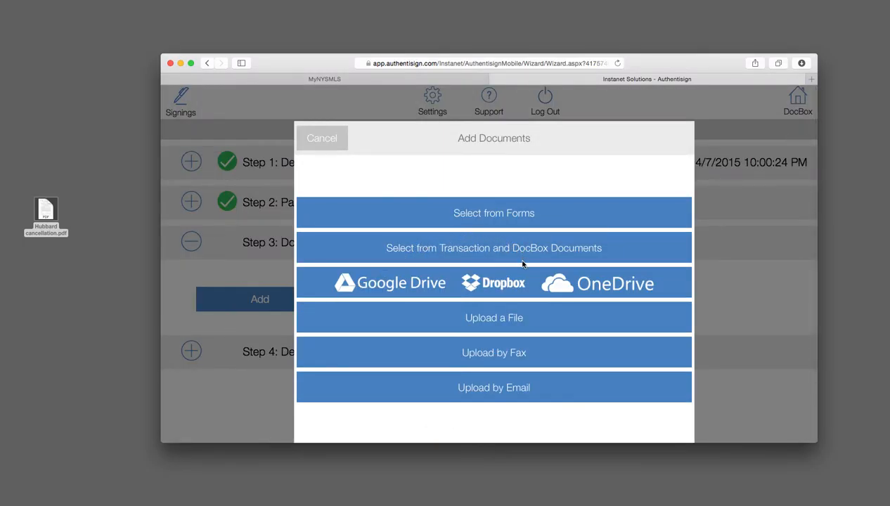
pyautogui.click(485, 323)
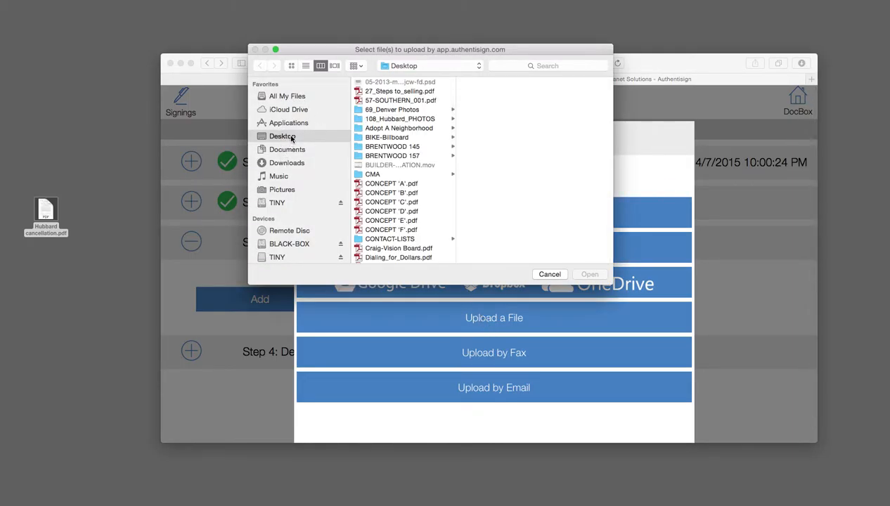
pyautogui.scroll(-3, 380, 182)
pyautogui.scroll(-3, 380, 182)
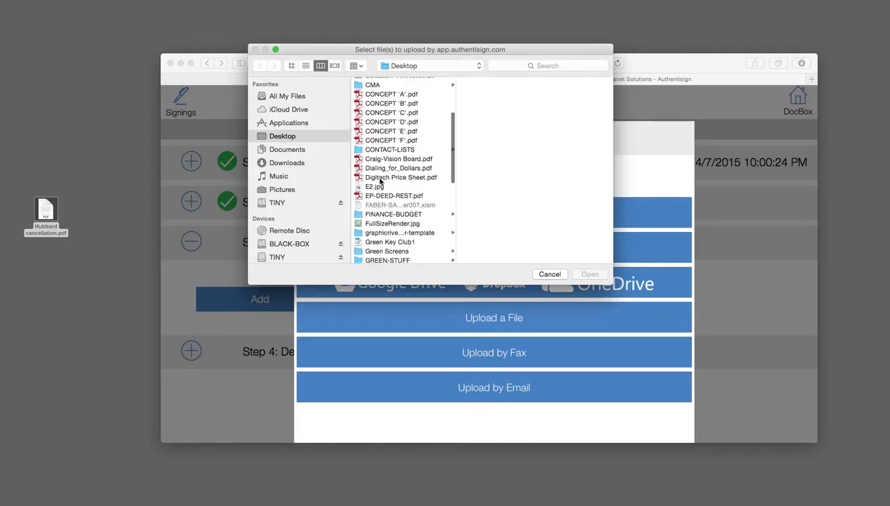
pyautogui.scroll(-10, 380, 181)
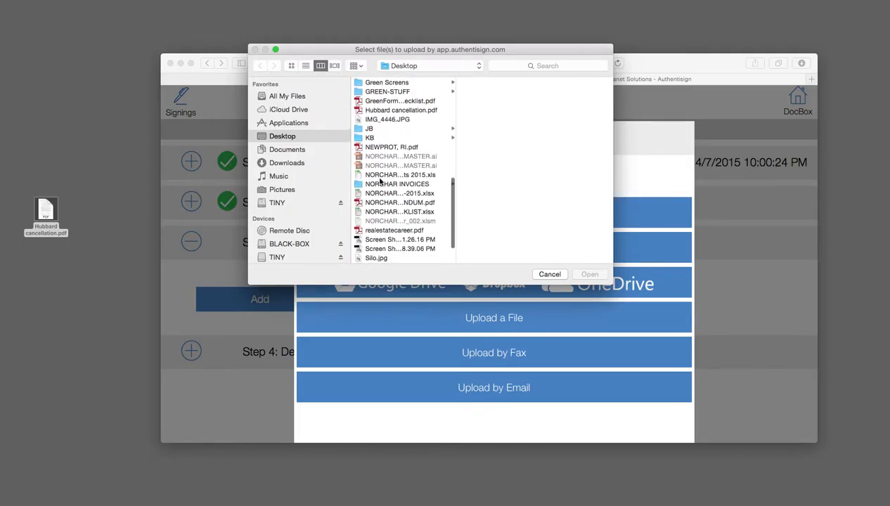
pyautogui.scroll(15, 380, 181)
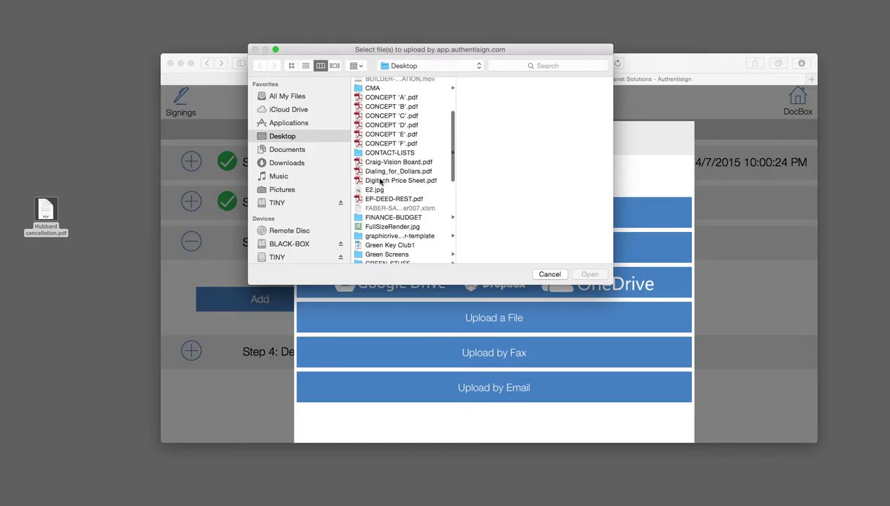
pyautogui.scroll(-5, 380, 181)
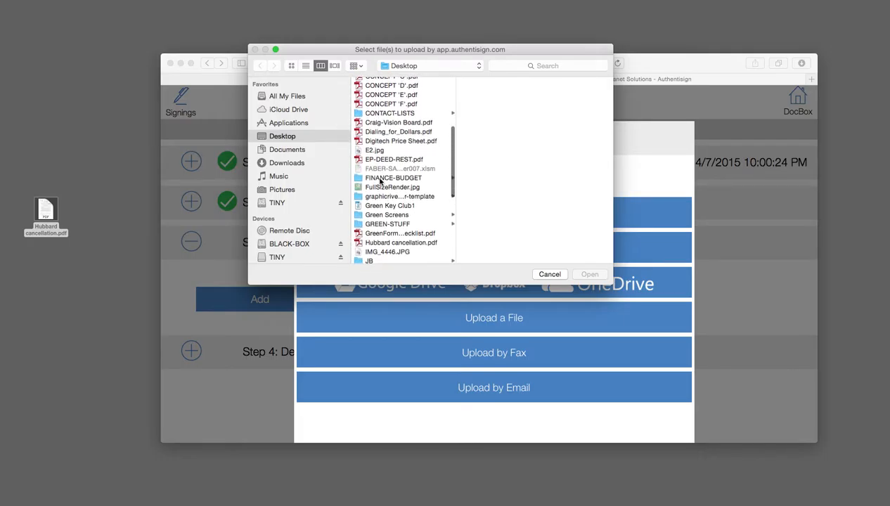
pyautogui.scroll(-1, 380, 181)
pyautogui.click(405, 235)
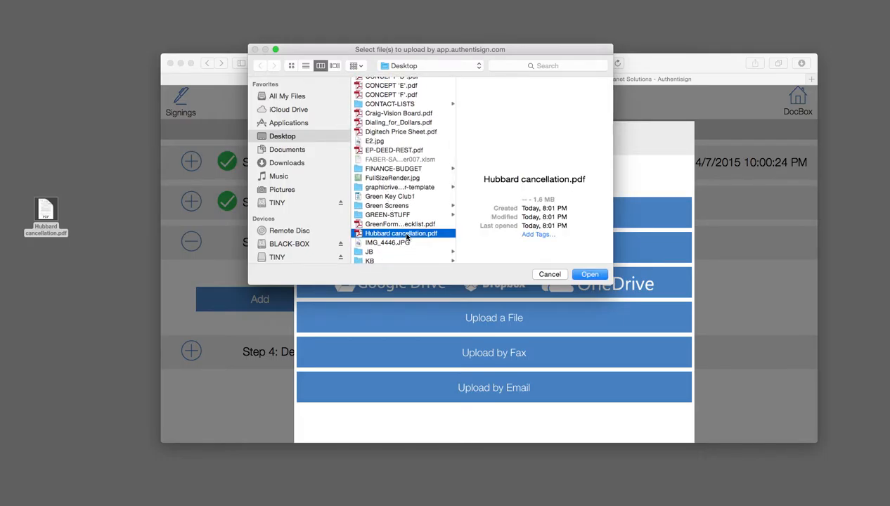
pyautogui.click(591, 275)
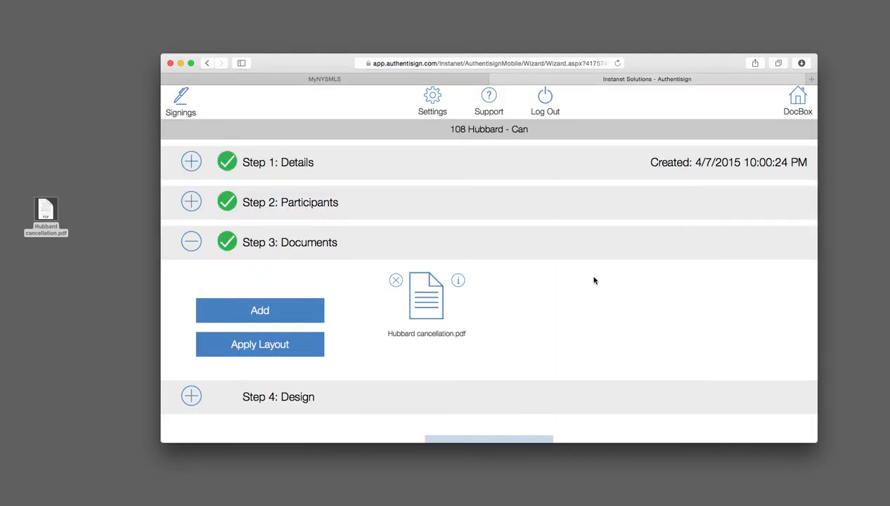
# Open Step 4: Design to display the Hubbard cancellation contract
pyautogui.scroll(-2, 513, 341)
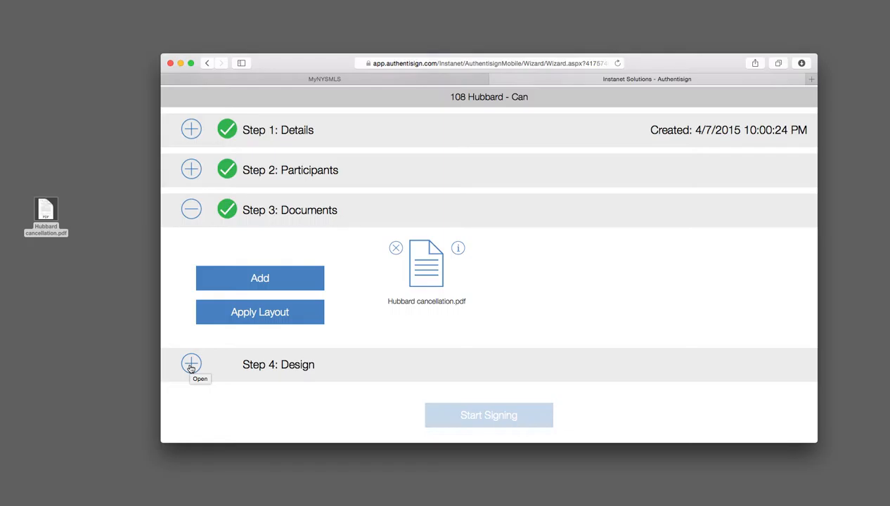
pyautogui.click(191, 365)
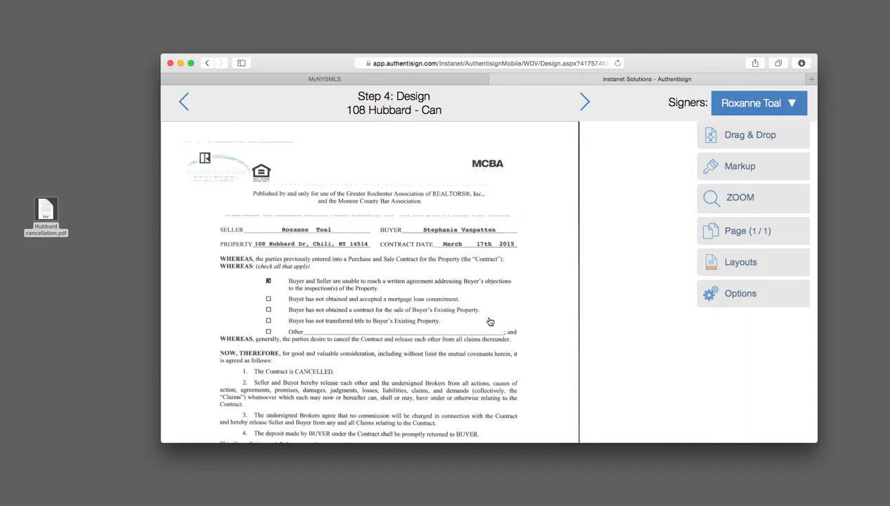
# Show the Markup Drag & Drop palette of sign-here, initial, date and text fields
pyautogui.scroll(-5, 490, 321)
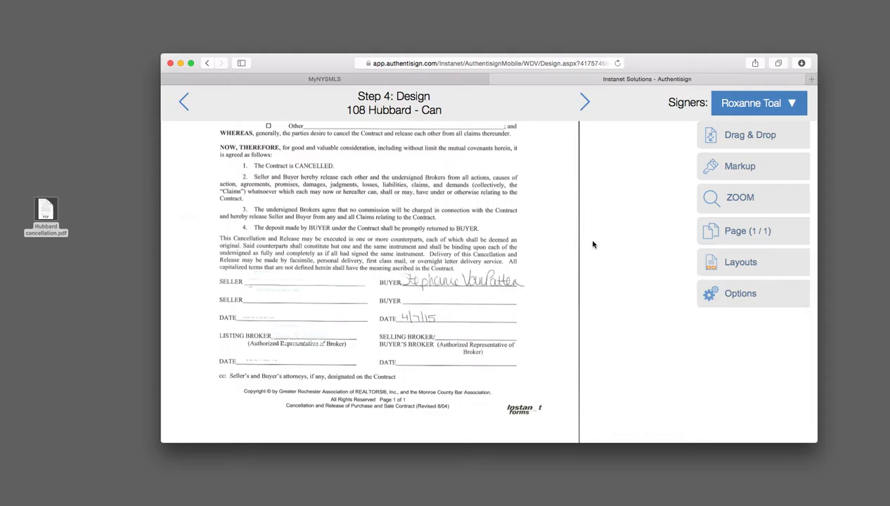
pyautogui.scroll(3, 436, 251)
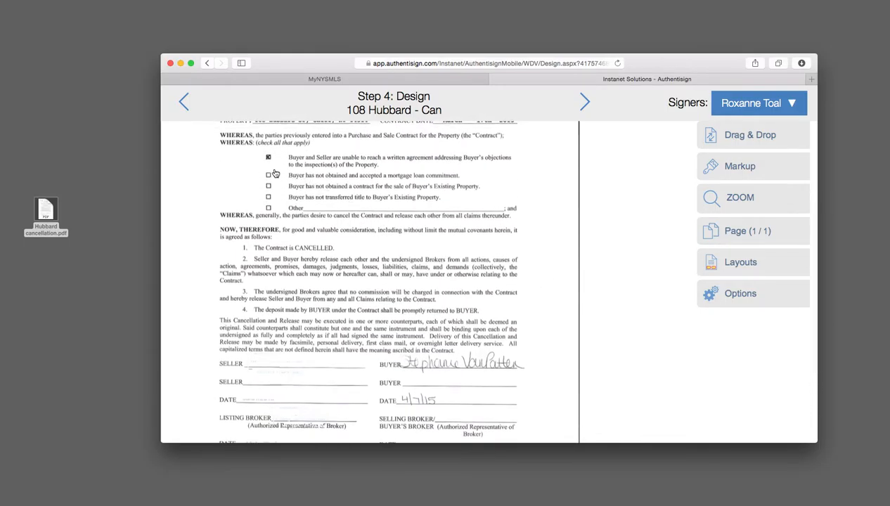
pyautogui.click(748, 169)
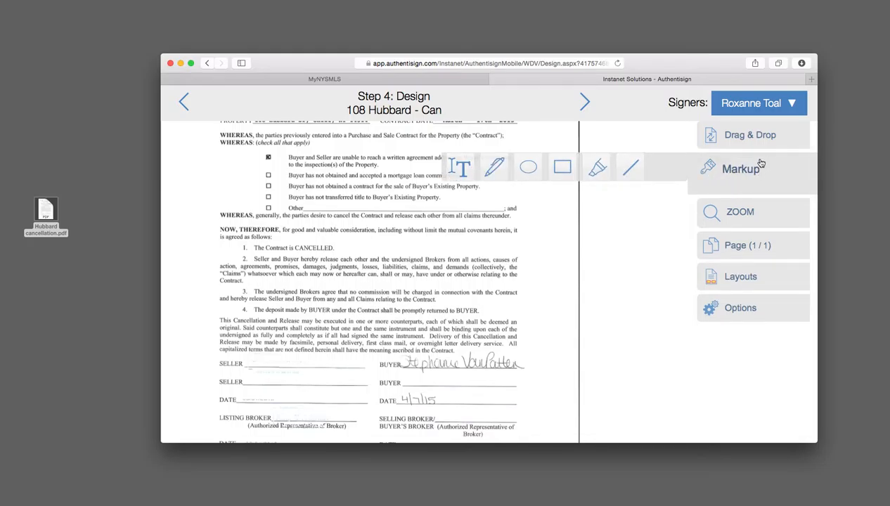
pyautogui.click(761, 136)
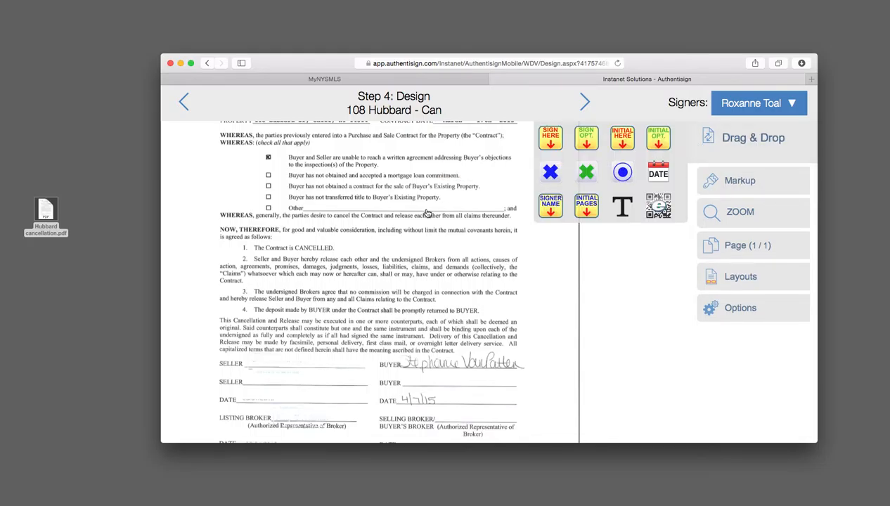
pyautogui.scroll(-2, 289, 339)
pyautogui.scroll(-3, 289, 340)
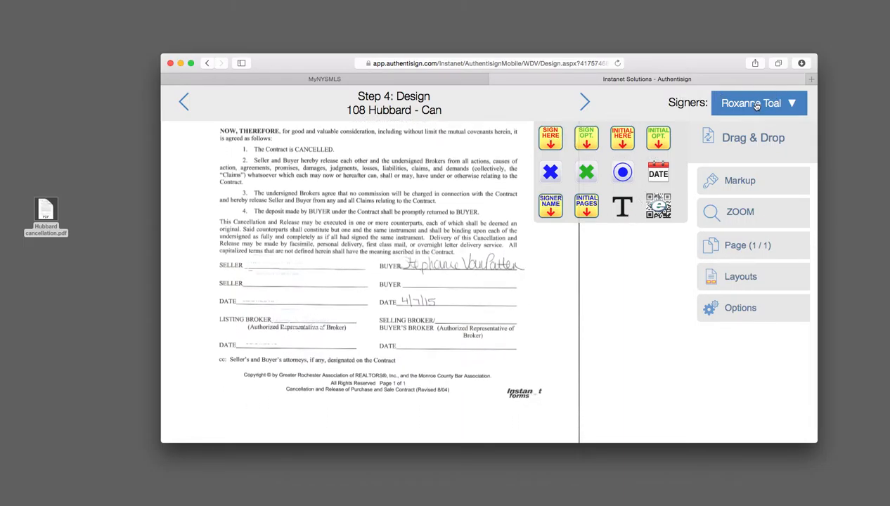
# Place a sign-here field on the first SELLER line and its date stamp on the DATE line
pyautogui.moveTo(550, 140)
pyautogui.mouseDown()
pyautogui.moveTo(527, 167)
pyautogui.moveTo(519, 149)
pyautogui.moveTo(343, 223)
pyautogui.moveTo(239, 241)
pyautogui.moveTo(251, 242)
pyautogui.mouseUp()
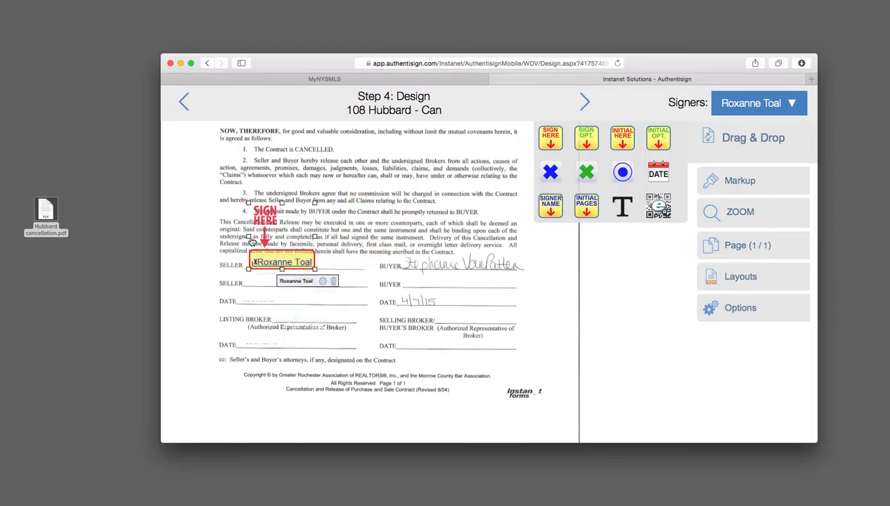
pyautogui.click(323, 282)
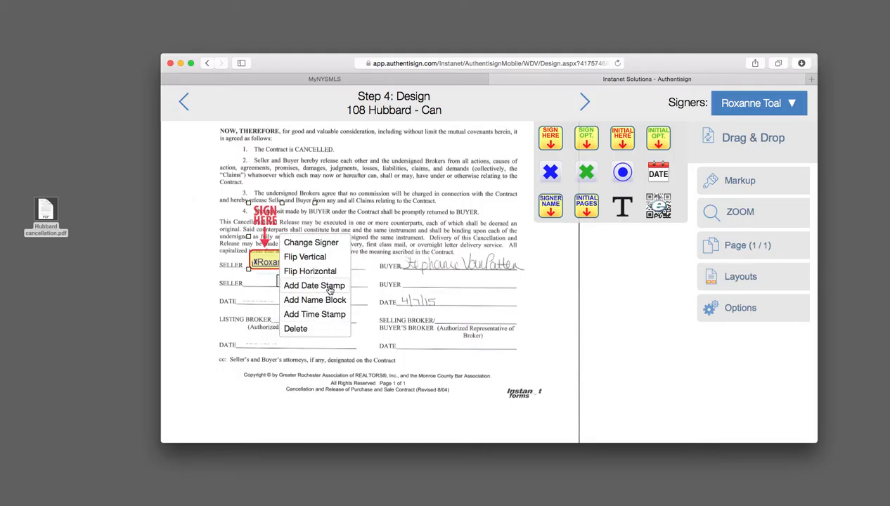
pyautogui.click(330, 288)
pyautogui.moveTo(345, 268); pyautogui.dragTo(273, 302)
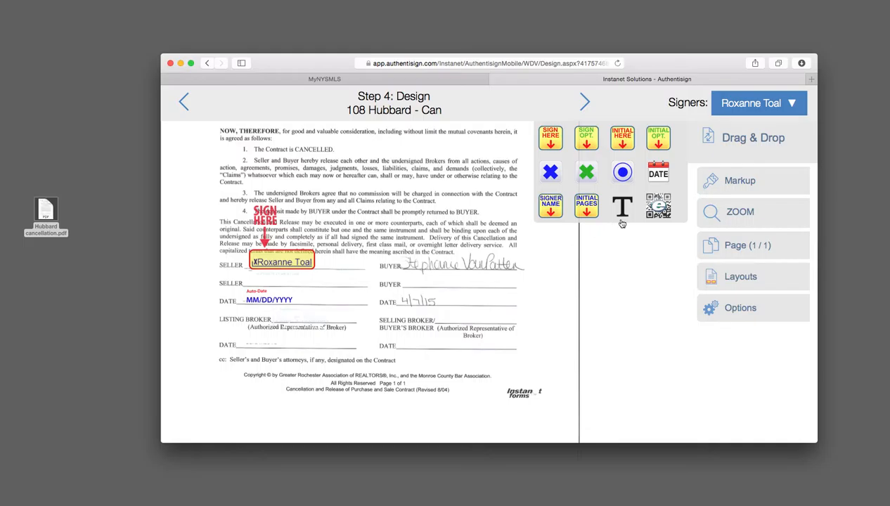
# Switch to the second signer and place their Sign Here field on the LISTING BROKER line
pyautogui.click(793, 105)
pyautogui.click(739, 154)
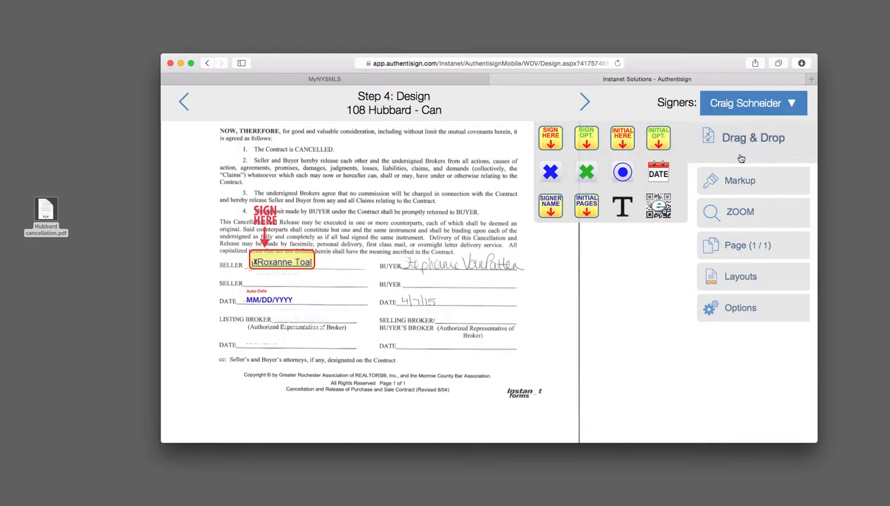
pyautogui.moveTo(546, 138); pyautogui.dragTo(284, 296)
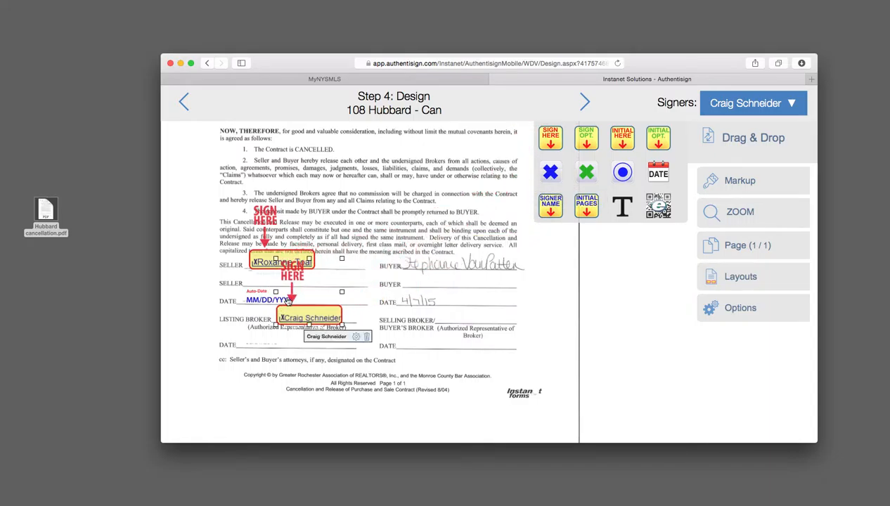
# Add a date stamp to that signature and position it on the DATE line below
pyautogui.click(356, 337)
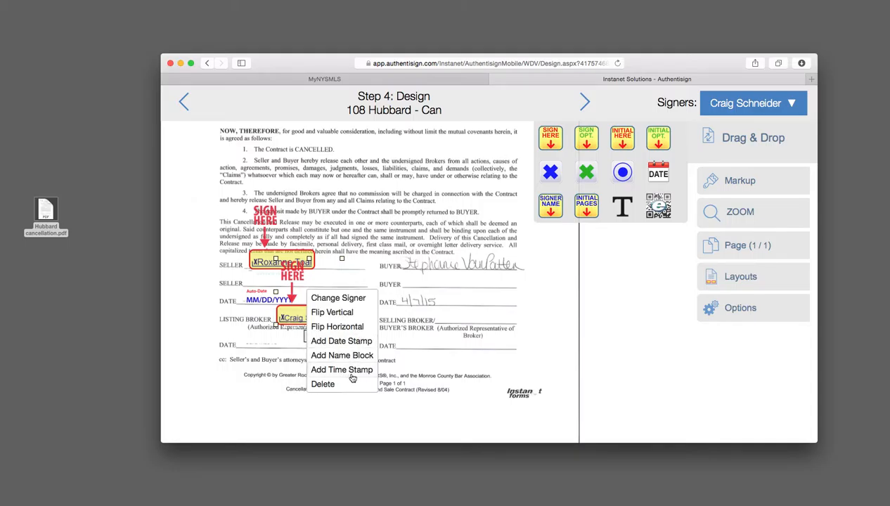
pyautogui.click(355, 343)
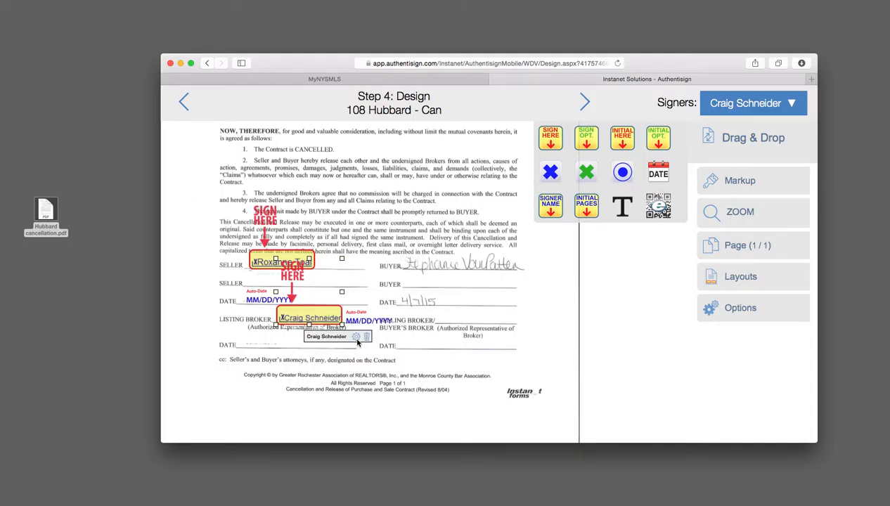
pyautogui.moveTo(371, 321); pyautogui.dragTo(268, 347)
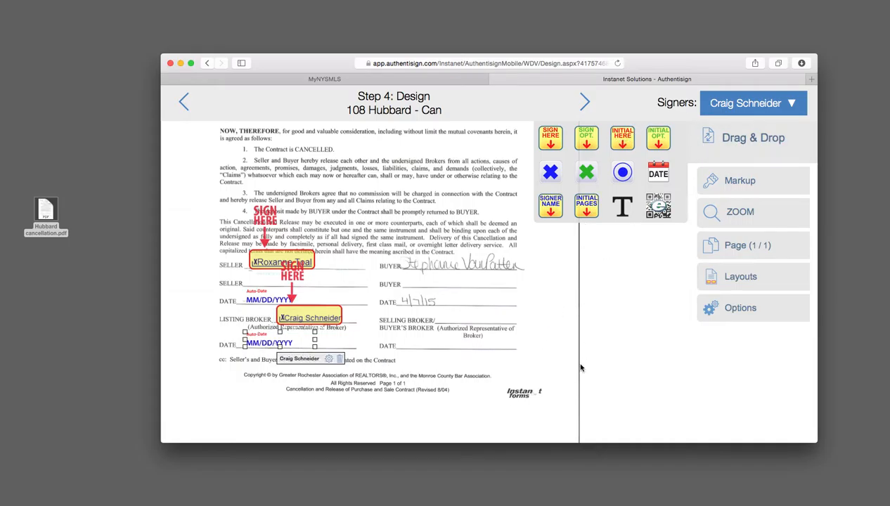
pyautogui.click(584, 102)
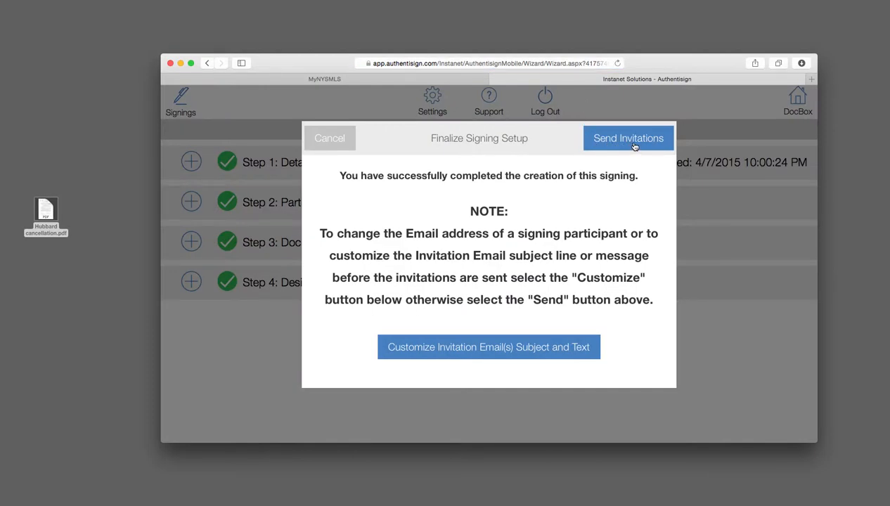
pyautogui.click(633, 139)
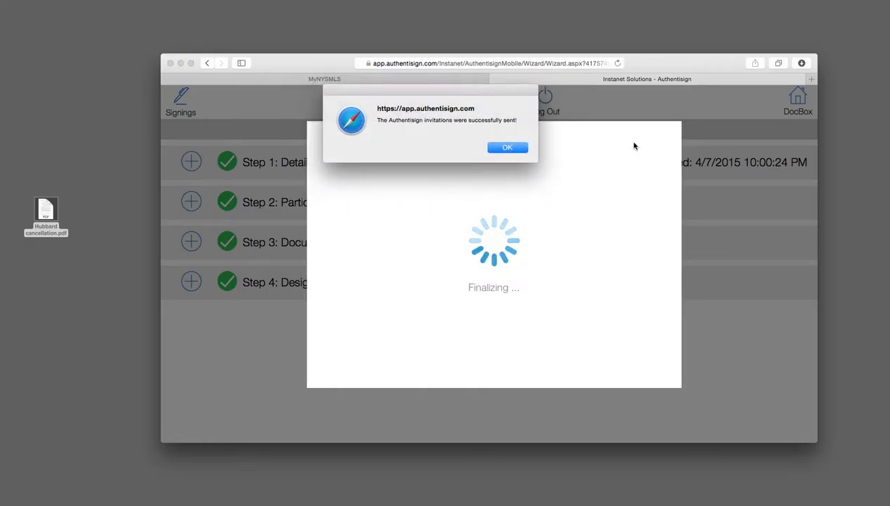
pyautogui.click(508, 147)
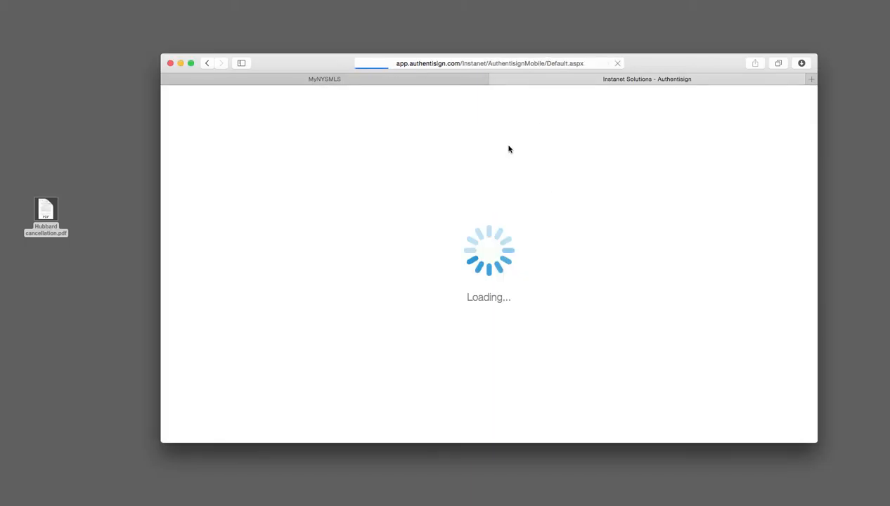